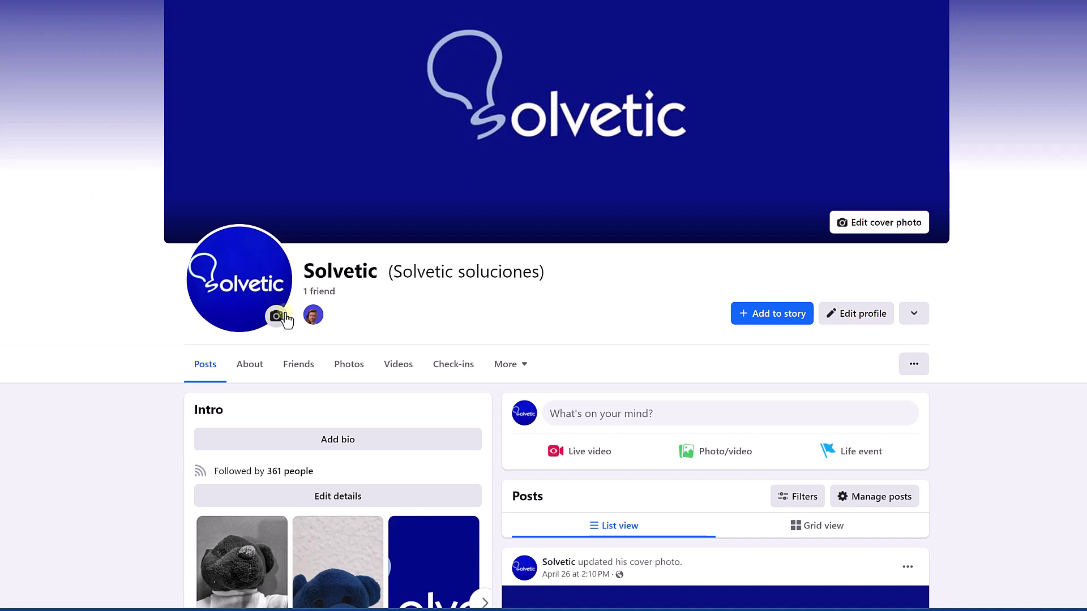
{"action": "scroll", "coordinate": [565, 178], "scroll_direction": "down", "scroll_amount": 2}
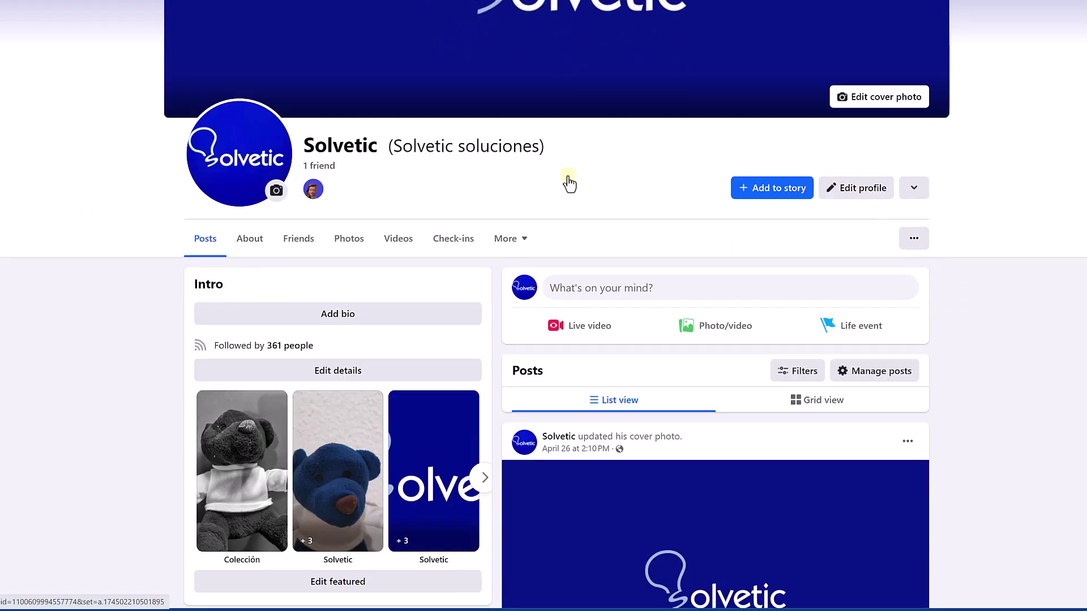
From the About overview, enter New York, New York as the current city with Public audience
{"action": "left_click", "coordinate": [250, 240]}
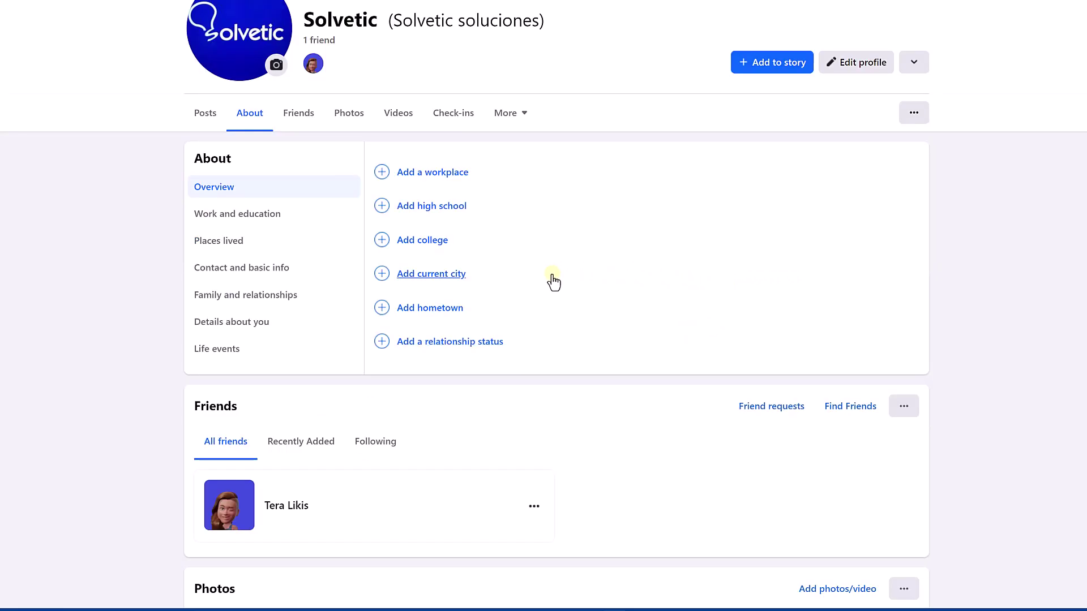
{"action": "left_click", "coordinate": [418, 274]}
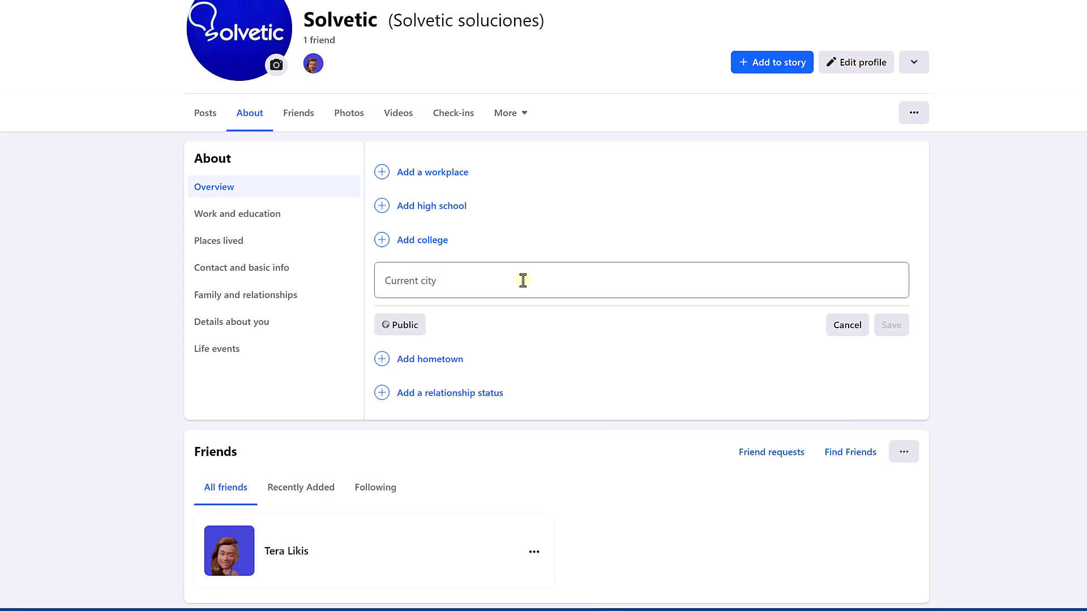
{"action": "left_click", "coordinate": [523, 281]}
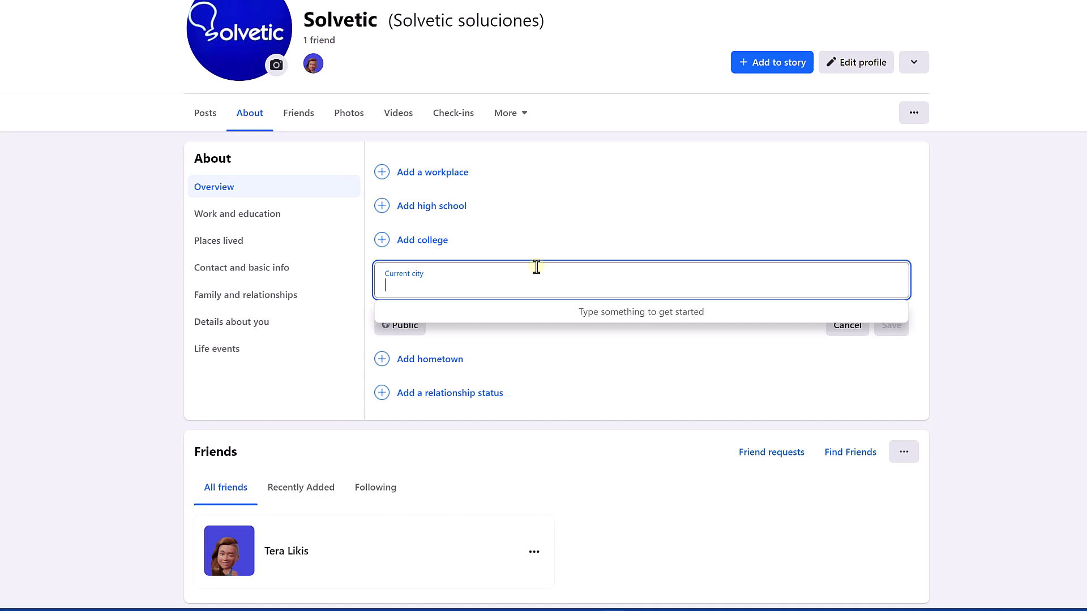
{"action": "type", "text": "new yo"}
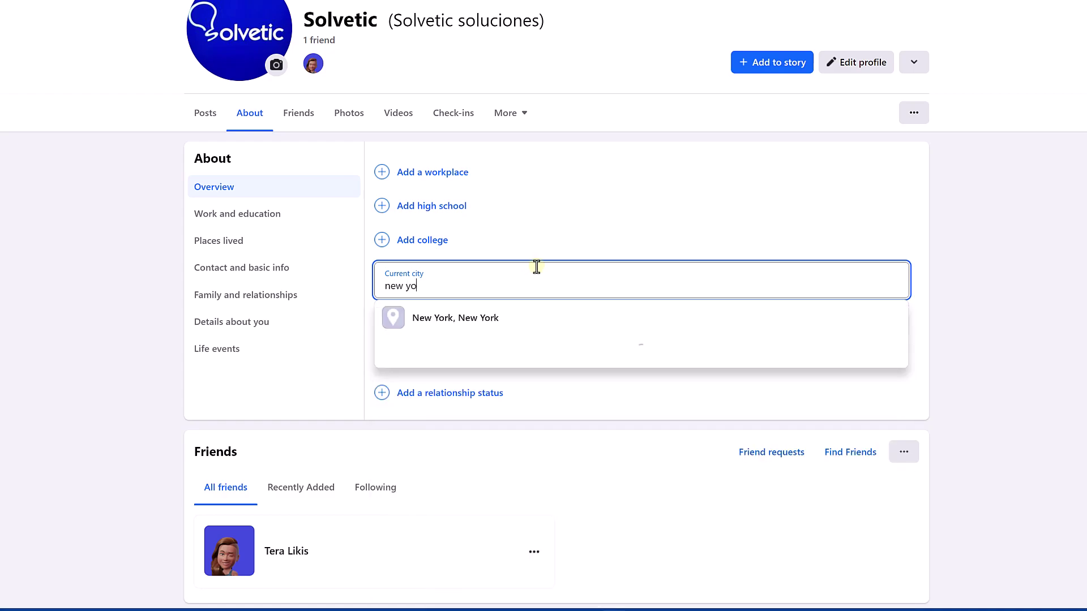
{"action": "type", "text": "rk"}
{"action": "left_click", "coordinate": [515, 320]}
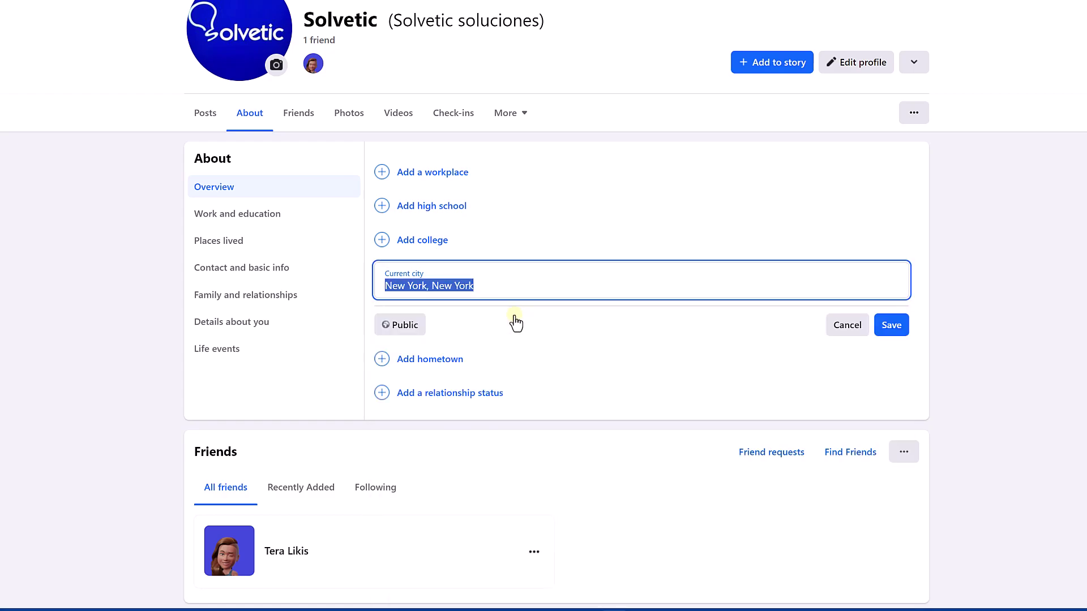
{"action": "left_click", "coordinate": [409, 328]}
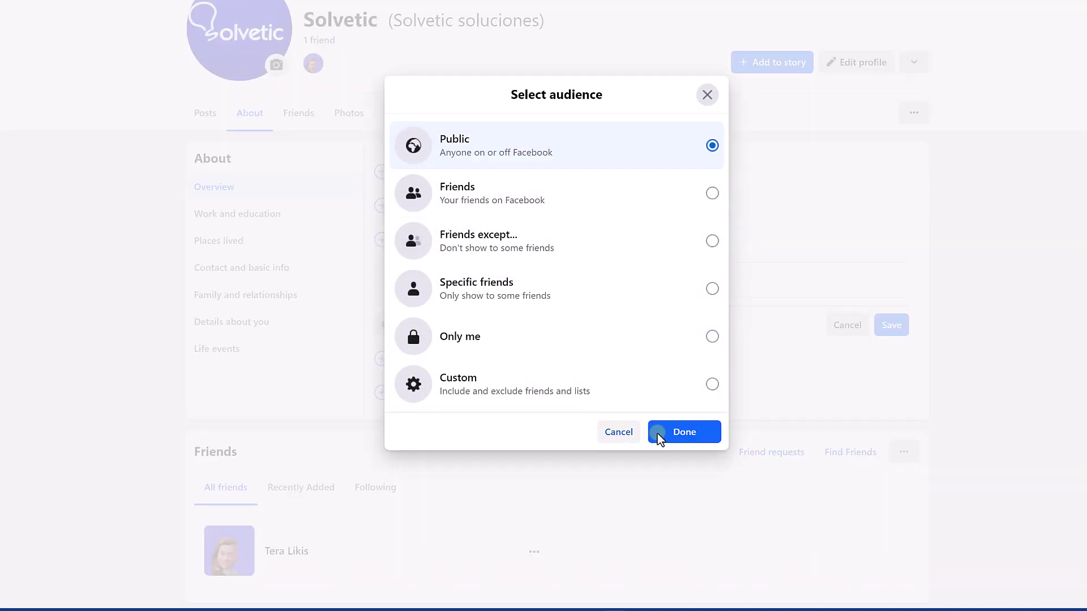
{"action": "left_click", "coordinate": [685, 432]}
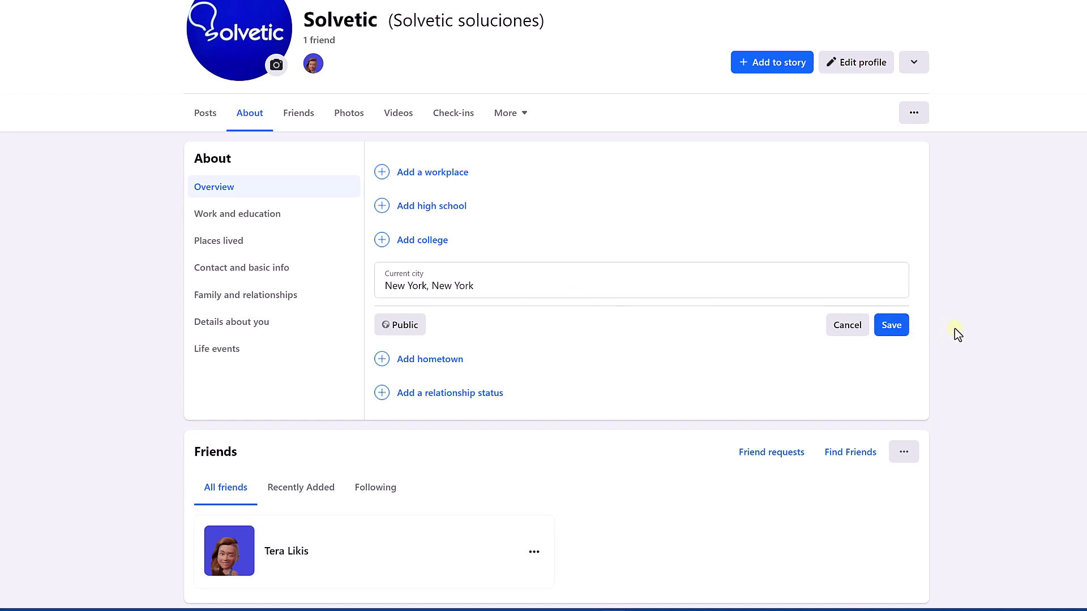
Save New York, New York as the profile's current city
{"action": "left_click", "coordinate": [892, 325]}
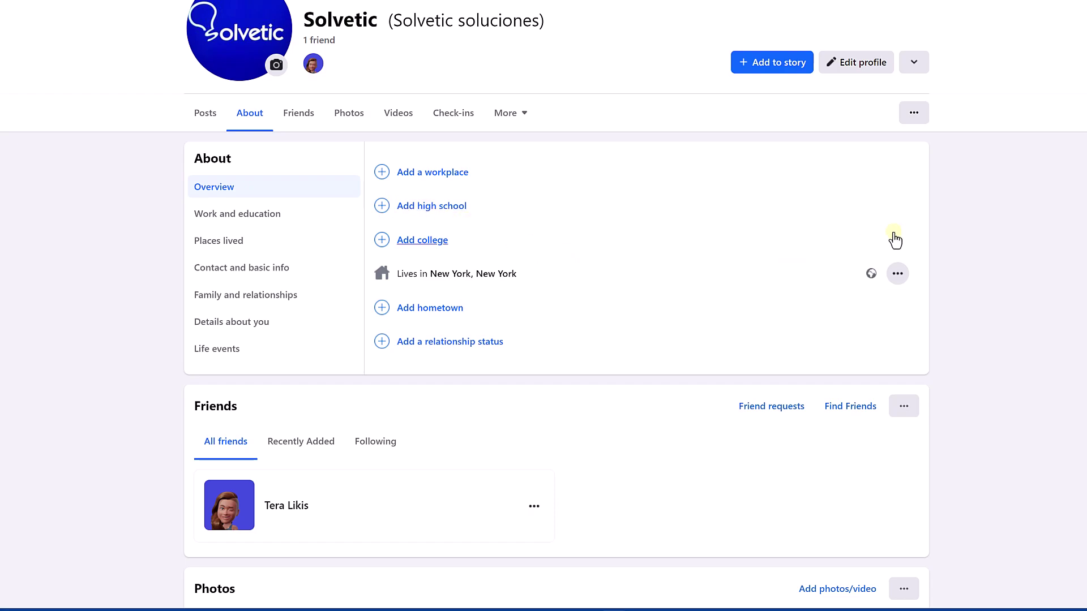
Edit the saved New York current city entry and search for London
{"action": "left_click", "coordinate": [898, 276]}
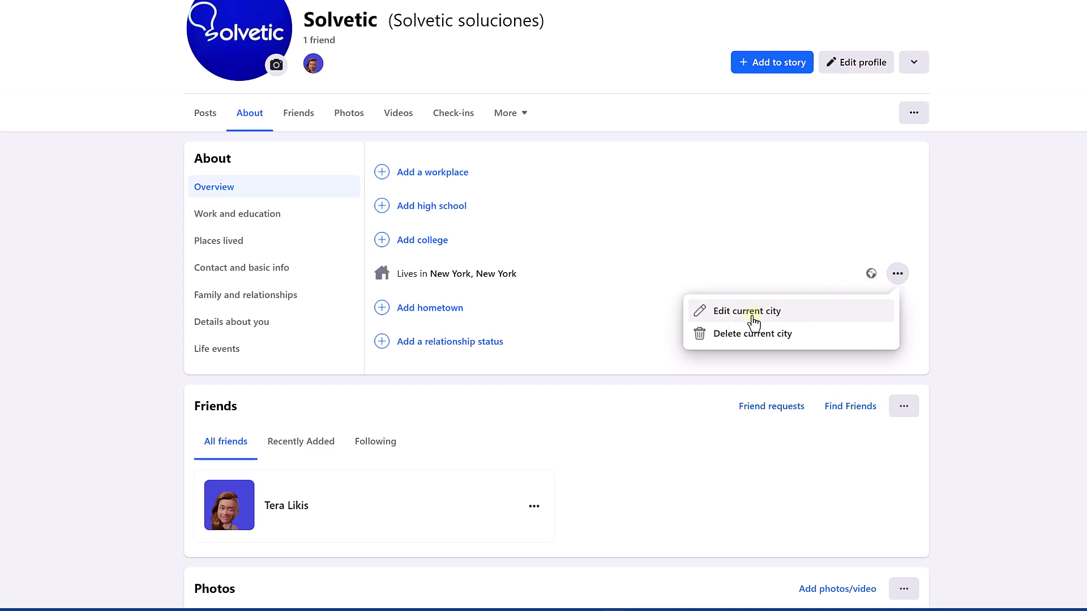
{"action": "left_click", "coordinate": [753, 316]}
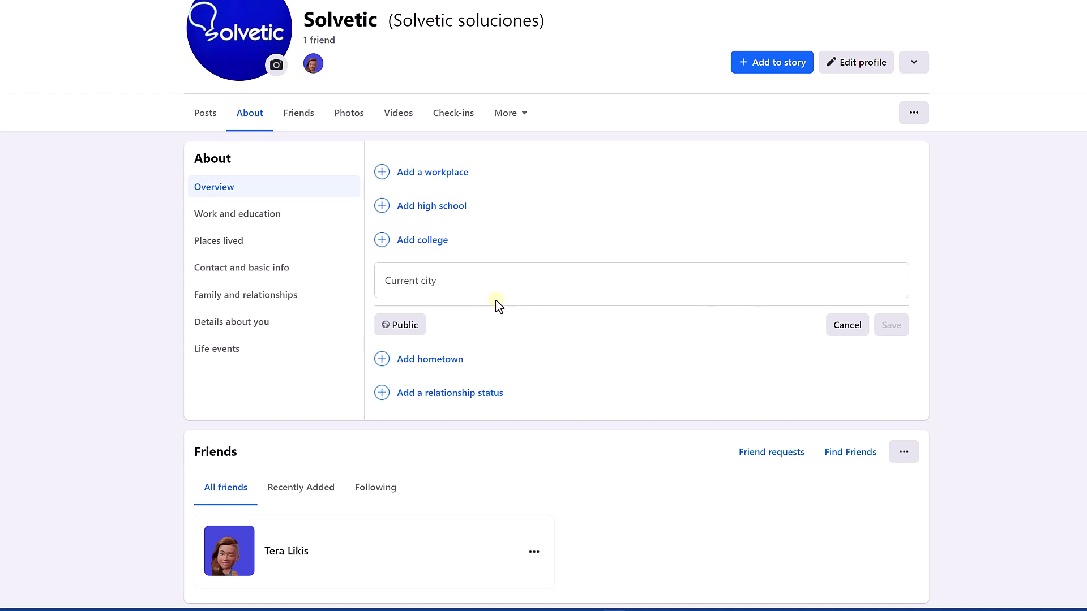
{"action": "left_click", "coordinate": [443, 285]}
{"action": "type", "text": "londo"}
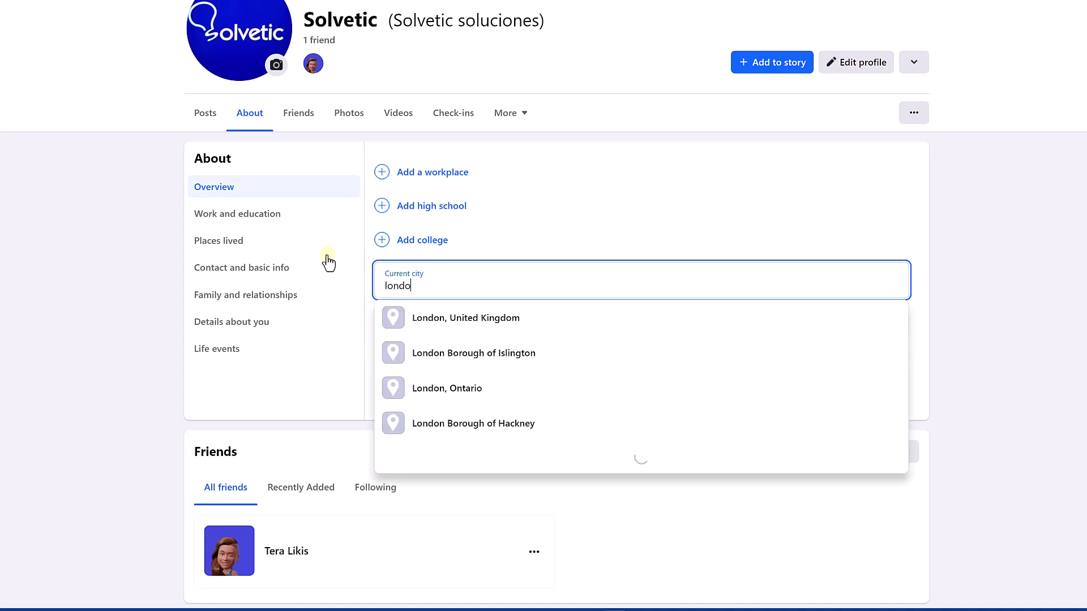
{"action": "type", "text": "n"}
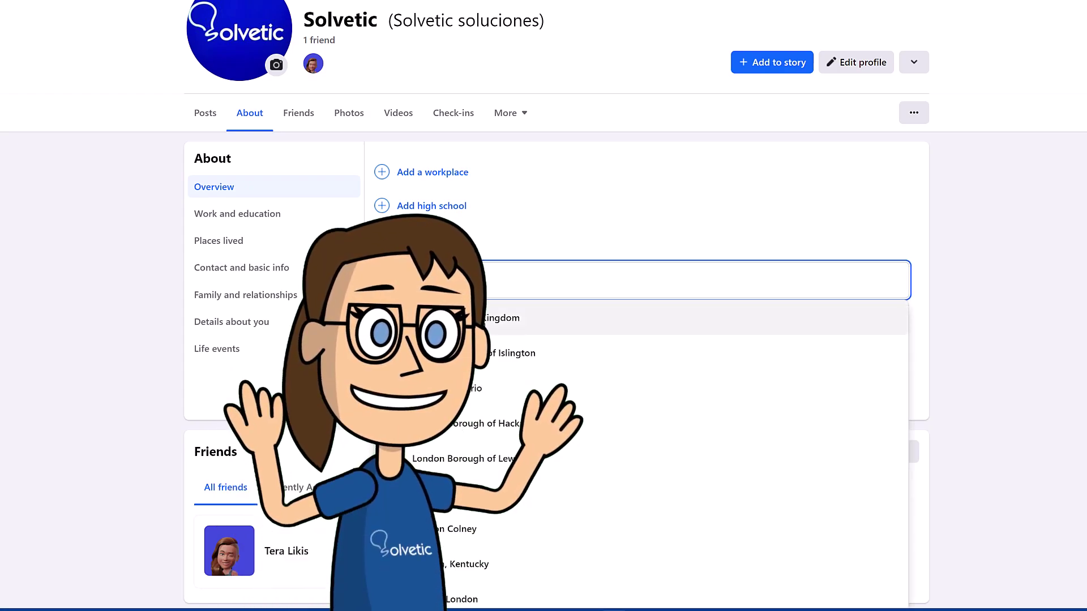
Replace New York with London, United Kingdom and save the current city
{"action": "left_click", "coordinate": [595, 318]}
{"action": "left_click", "coordinate": [883, 328]}
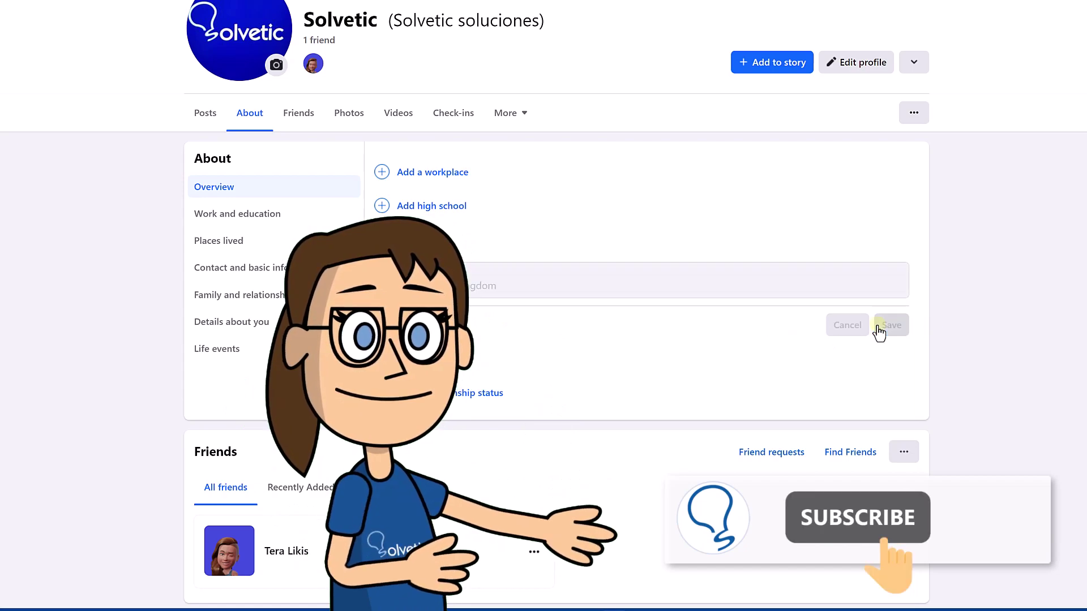